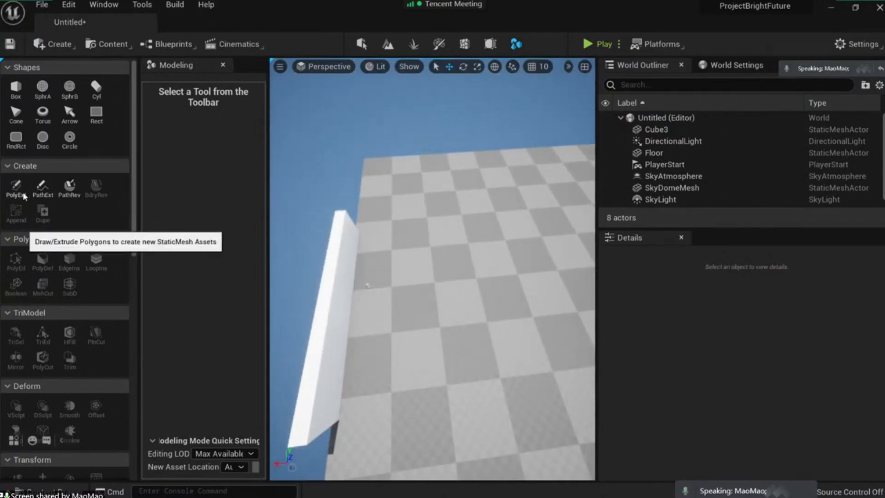
# Draw a freehand bent wall outline starting at the white wall with the Extrude Polygon tool, extrude it upward and complete it
pyautogui.click(24, 196)
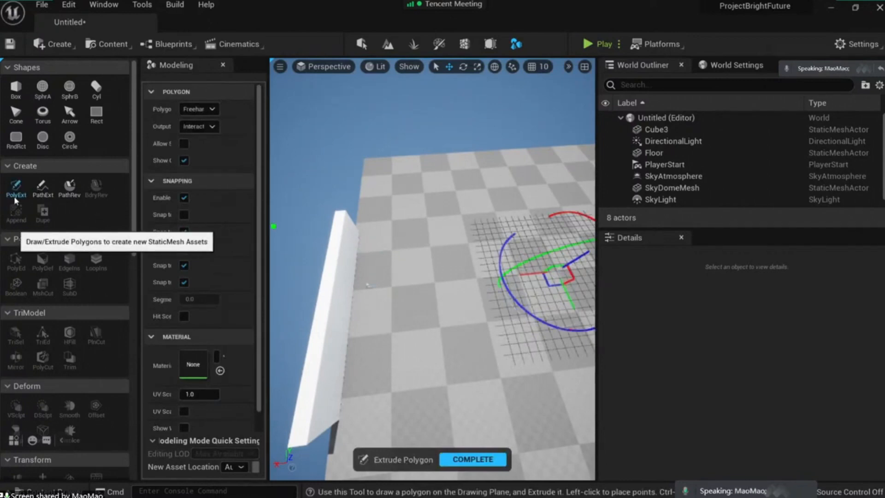
pyautogui.moveTo(387, 263); pyautogui.dragTo(392, 227, button='right')
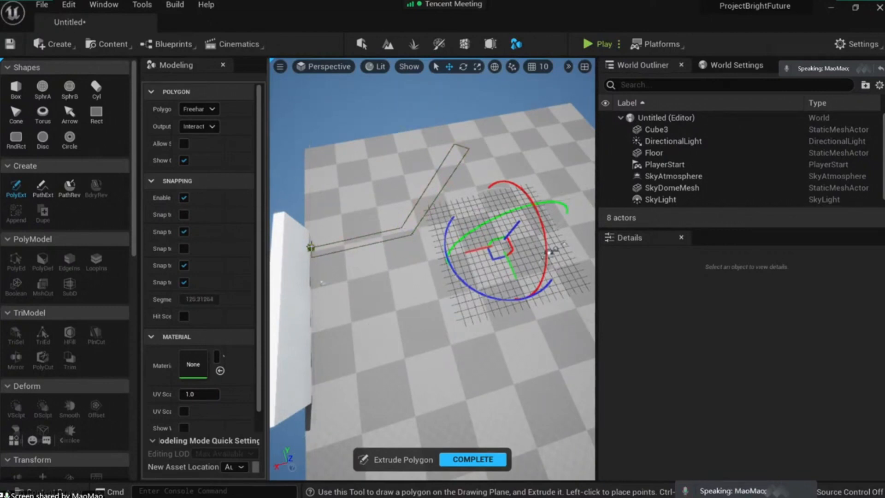
pyautogui.click(311, 247)
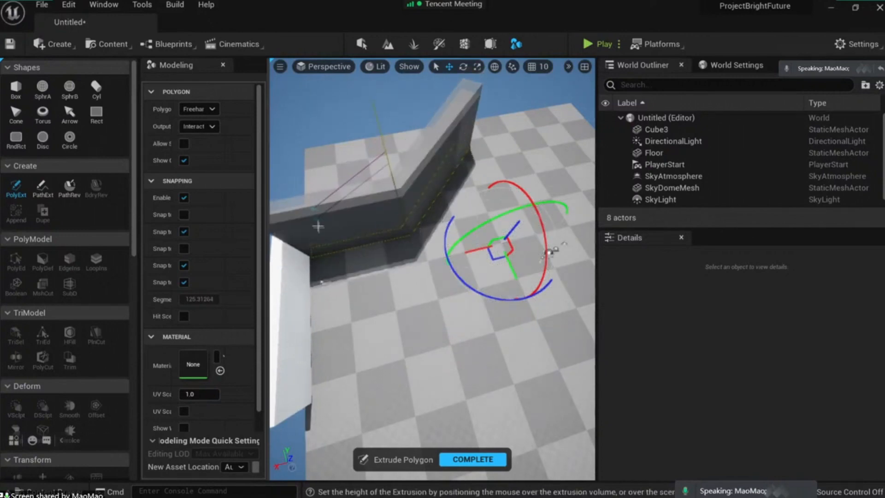
pyautogui.click(315, 221)
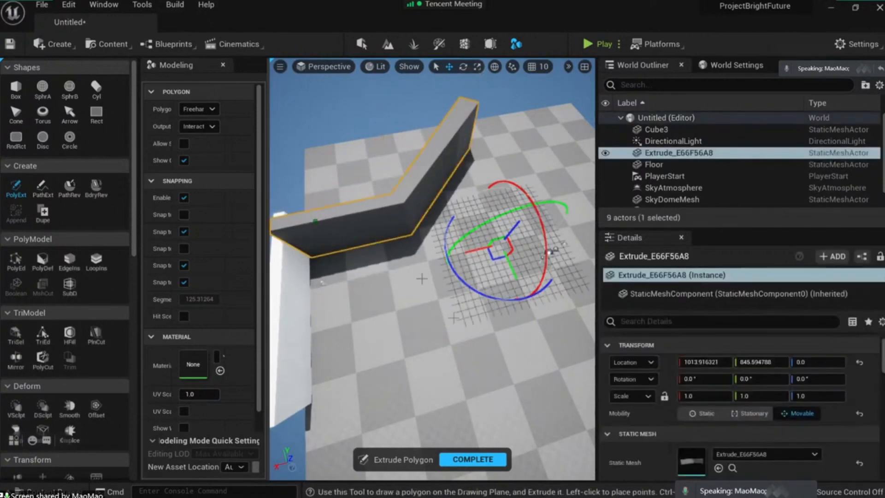
pyautogui.click(472, 459)
# Play the level from the floor beside the new bent wall and walk along it to check its scale
pyautogui.moveTo(433, 349)
pyautogui.mouseDown(button='right')
pyautogui.moveTo(419, 314)
pyautogui.moveTo(424, 281)
pyautogui.moveTo(410, 318)
pyautogui.moveTo(428, 331)
pyautogui.mouseUp(button='right')
pyautogui.rightClick(433, 332)
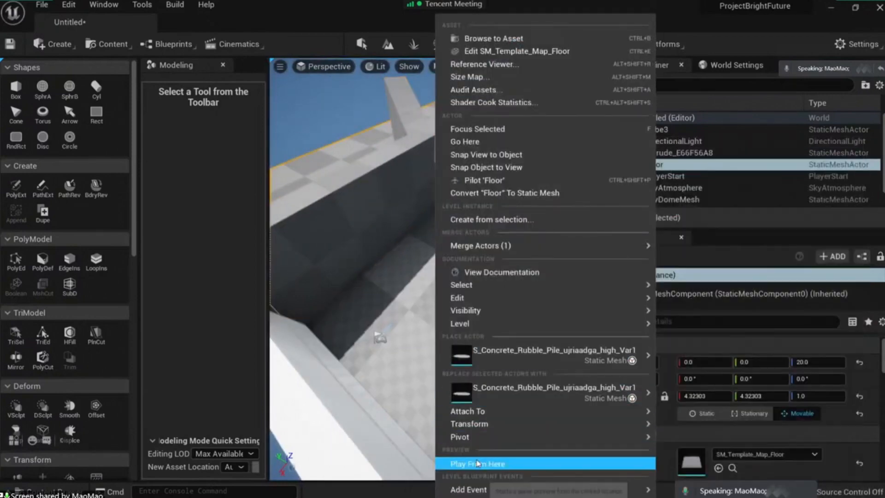
pyautogui.click(479, 465)
pyautogui.press('w')
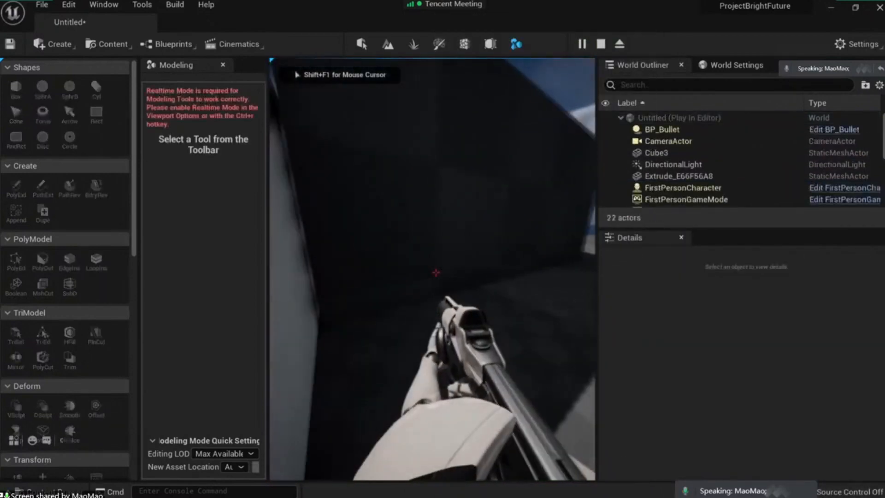
pyautogui.press('w')
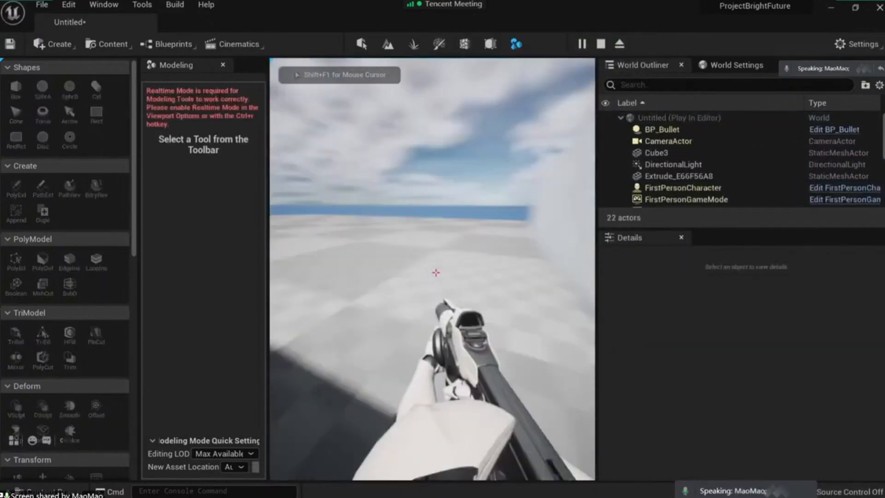
pyautogui.press('w')
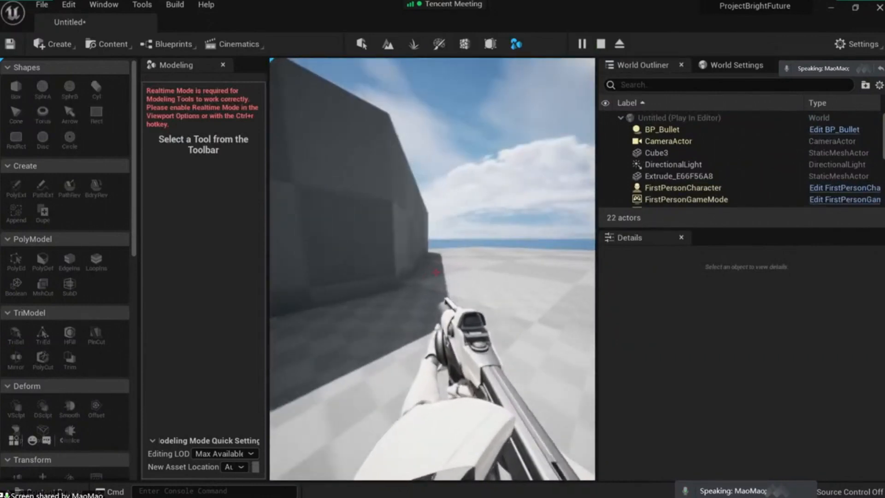
pyautogui.press('s')
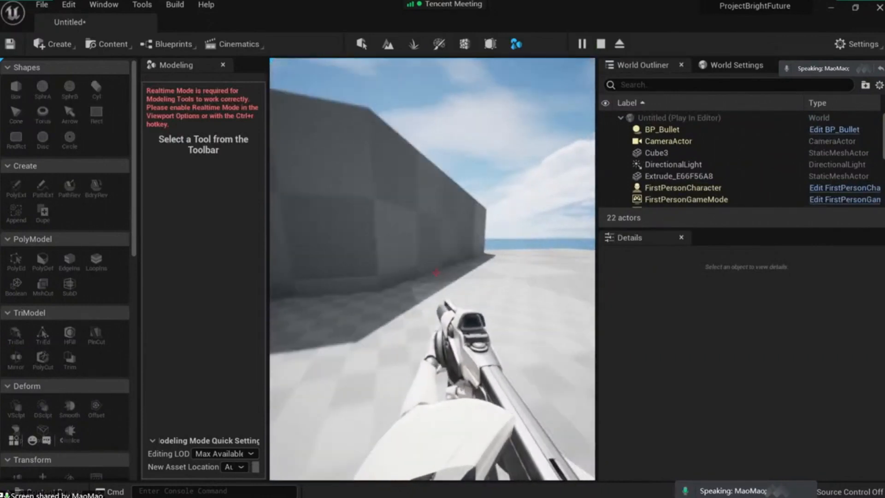
pyautogui.press('Escape')
# Duplicate the extruded bent wall along the Y axis to form a second wall facing the first
pyautogui.moveTo(338, 231); pyautogui.dragTo(452, 322, button='right')
pyautogui.press('s')
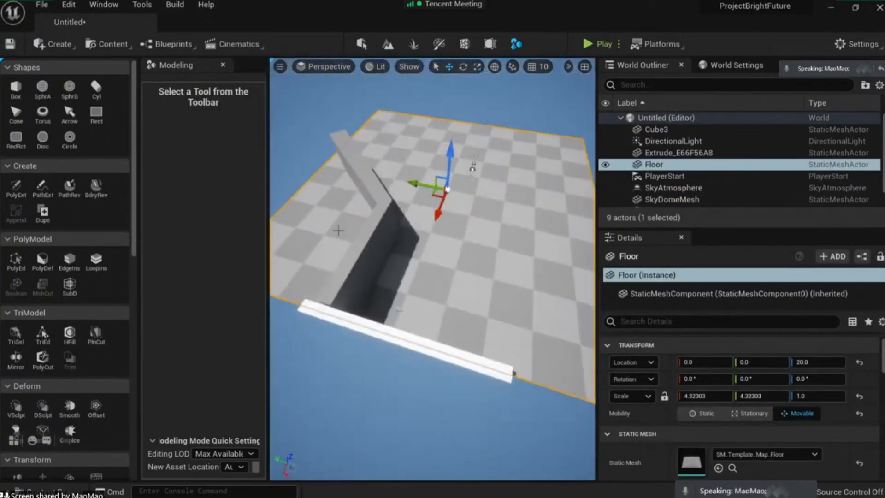
pyautogui.click(381, 233)
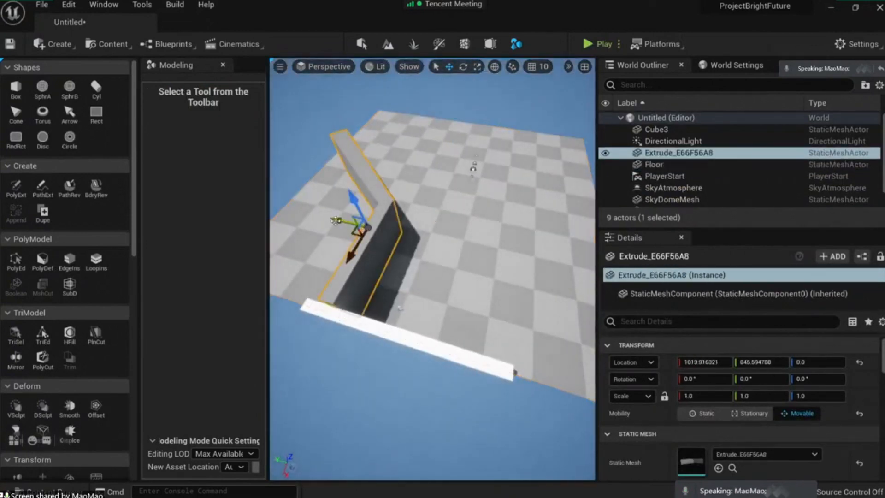
pyautogui.keyDown('alt'); pyautogui.moveTo(336, 220); pyautogui.dragTo(339, 220); pyautogui.keyUp('alt')
# Play the level from the floor between the two bent walls to check the passage
pyautogui.moveTo(401, 327)
pyautogui.mouseDown(button='right')
pyautogui.moveTo(429, 320)
pyautogui.moveTo(415, 325)
pyautogui.mouseUp(button='right')
pyautogui.press('w')
pyautogui.rightClick(401, 327)
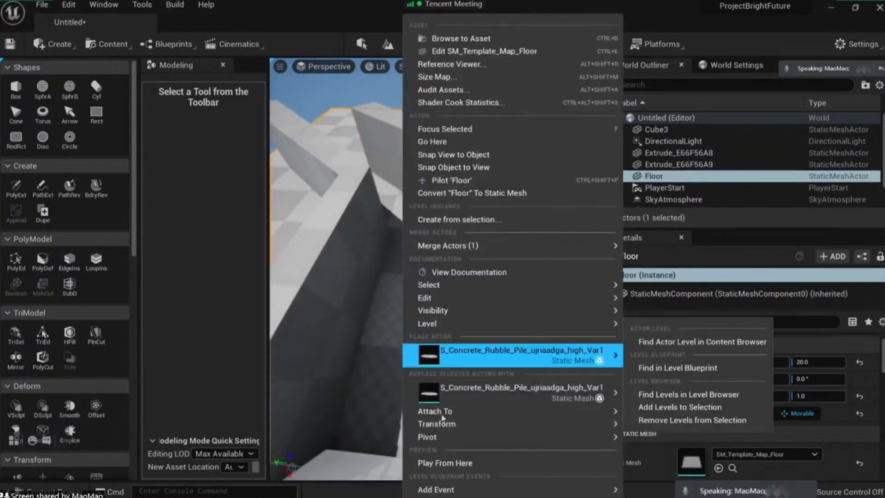
pyautogui.click(440, 462)
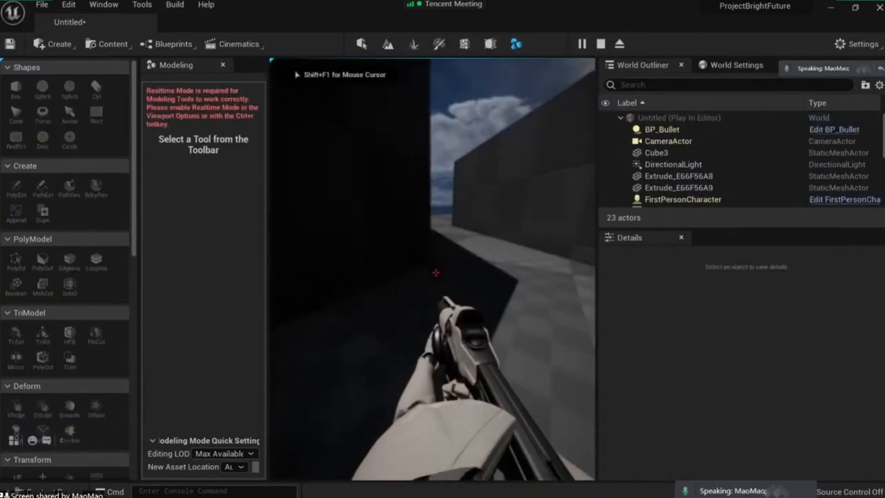
pyautogui.press('Escape')
# Lengthen the copied wall by pulling its end face outward with PolyGroup Edit and accept the edit
pyautogui.press('f')
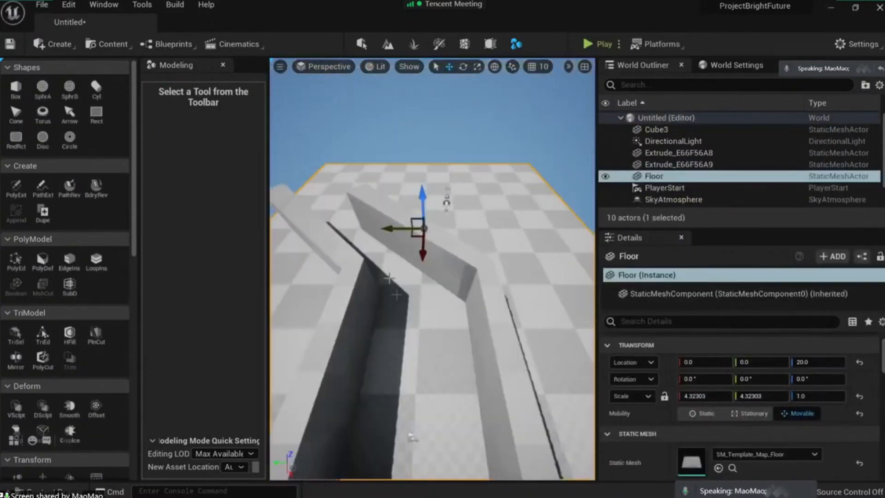
pyautogui.click(434, 273)
pyautogui.moveTo(396, 303); pyautogui.dragTo(475, 290)
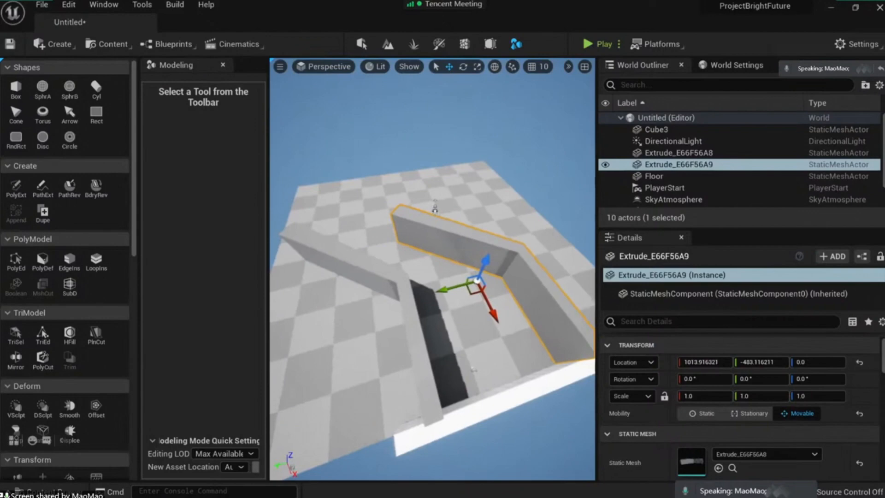
pyautogui.moveTo(347, 202); pyautogui.dragTo(415, 200, button='right')
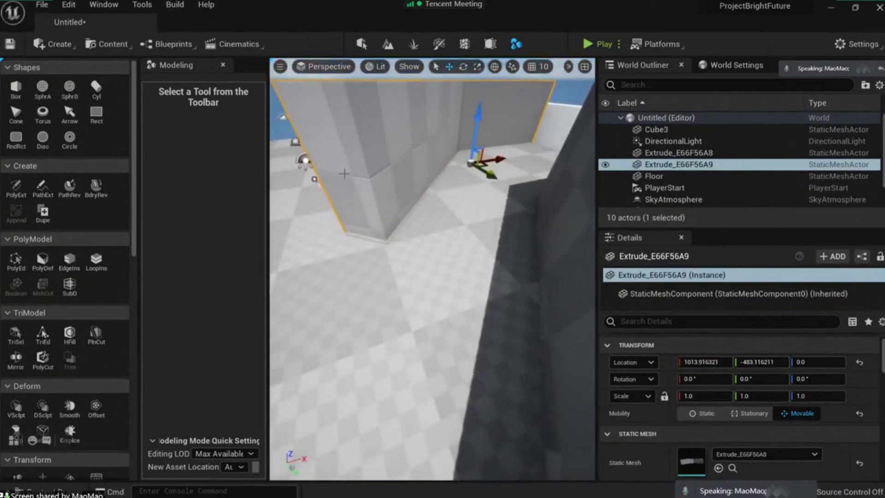
pyautogui.moveTo(371, 211); pyautogui.dragTo(452, 231, button='right')
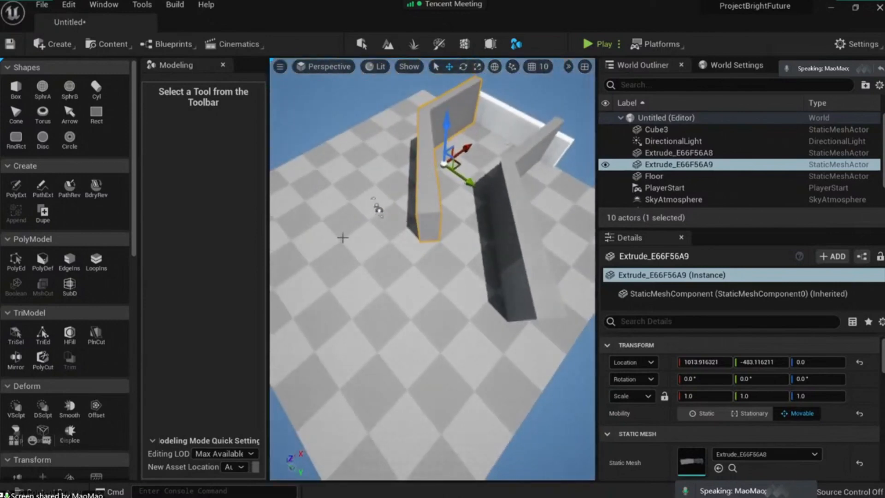
pyautogui.click(16, 270)
pyautogui.click(426, 235)
pyautogui.moveTo(426, 235); pyautogui.dragTo(491, 226, button='right')
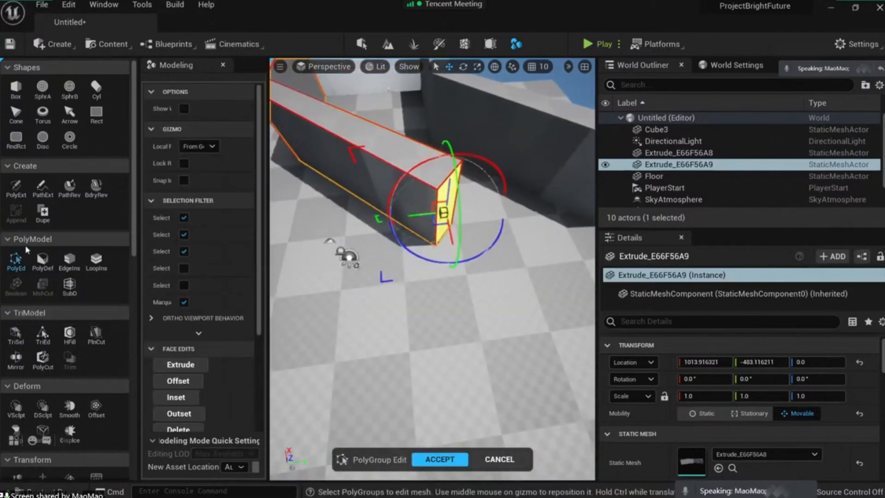
pyautogui.click(376, 202)
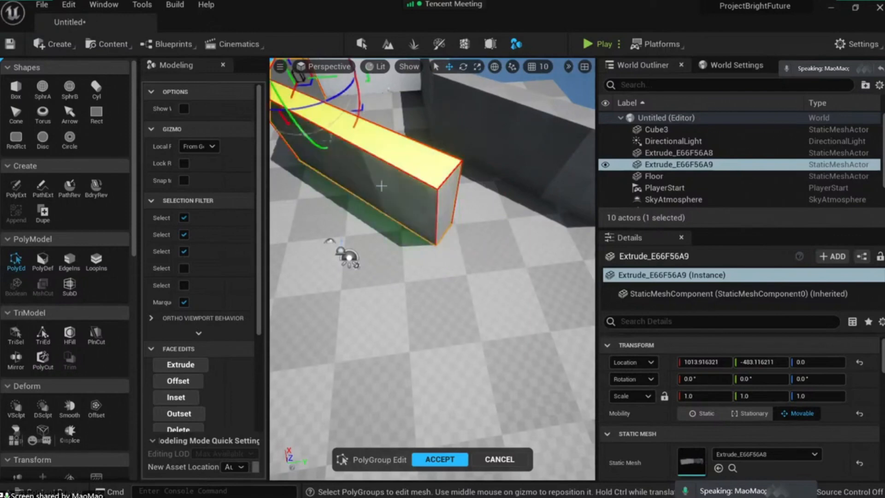
pyautogui.click(448, 202)
pyautogui.keyDown('alt'); pyautogui.moveTo(448, 203); pyautogui.dragTo(489, 231); pyautogui.keyUp('alt')
pyautogui.scroll(-3, 440, 241)
pyautogui.moveTo(410, 248); pyautogui.dragTo(472, 309)
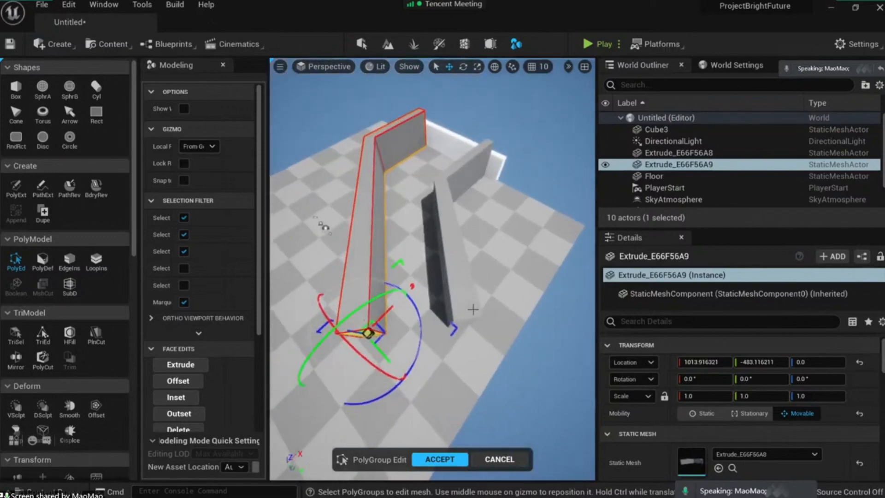
pyautogui.click(433, 461)
# Examine the original wall's shape and open its static mesh asset to inspect the geometry
pyautogui.keyDown('alt'); pyautogui.moveTo(426, 322); pyautogui.dragTo(489, 244); pyautogui.keyUp('alt')
pyautogui.click(489, 245)
pyautogui.scroll(-2, 768, 417)
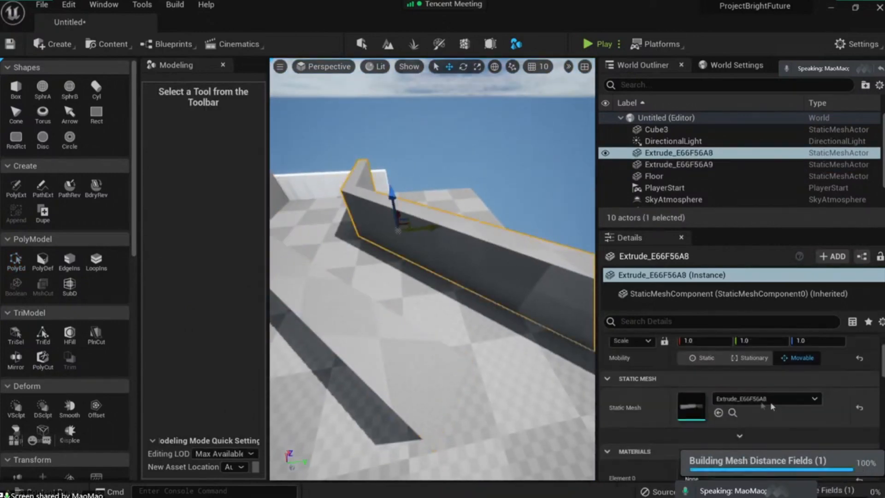
pyautogui.doubleClick(691, 406)
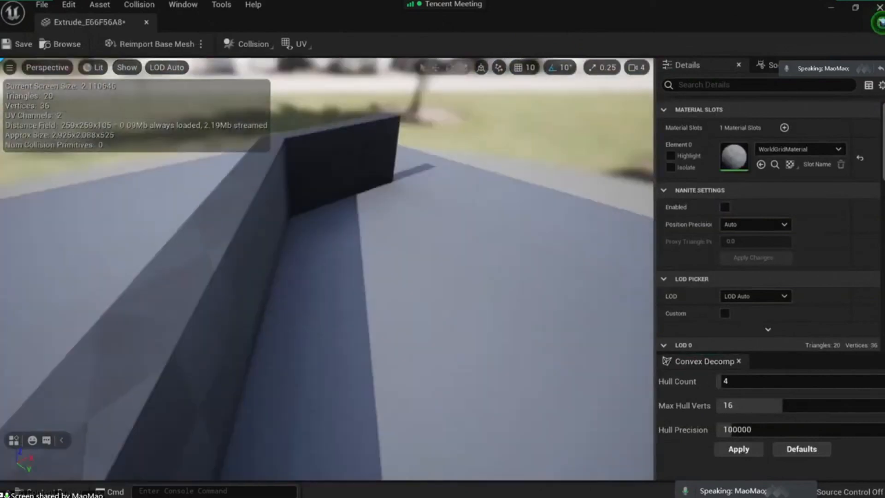
pyautogui.keyDown('alt'); pyautogui.moveTo(476, 299); pyautogui.dragTo(438, 298); pyautogui.keyUp('alt')
pyautogui.middleClick(116, 23)
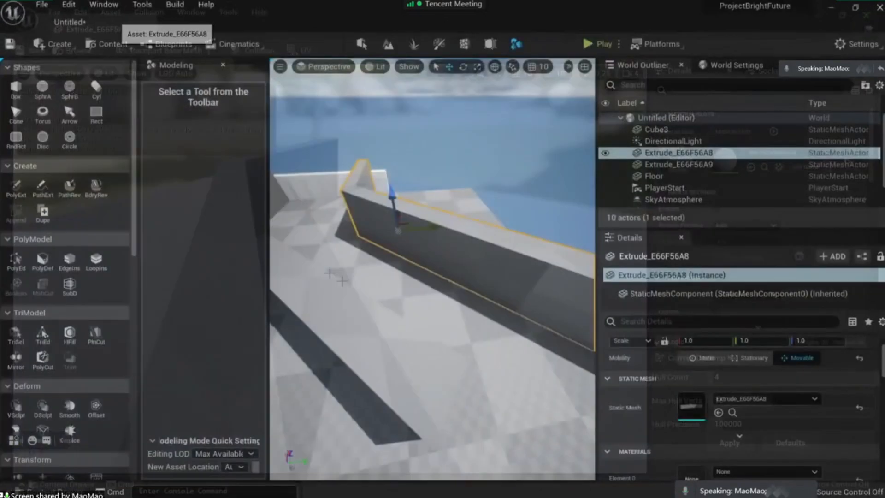
# Undo the end-face extension of the walls
pyautogui.click(369, 318)
pyautogui.keyDown('alt'); pyautogui.moveTo(369, 317); pyautogui.dragTo(369, 267); pyautogui.keyUp('alt')
pyautogui.moveTo(369, 267); pyautogui.dragTo(291, 272, button='right')
pyautogui.hotkey('ctrl', 'z')
pyautogui.hotkey('ctrl', 'z')
pyautogui.hotkey('ctrl', 'z')
# Duplicate the Extrude_E66F56A8 mesh asset and try placing the copy in the level at the second wall
pyautogui.keyDown('alt'); pyautogui.moveTo(457, 328); pyautogui.dragTo(412, 304); pyautogui.keyUp('alt')
pyautogui.hotkey('ctrl', 'space')
pyautogui.scroll(-5, 534, 401)
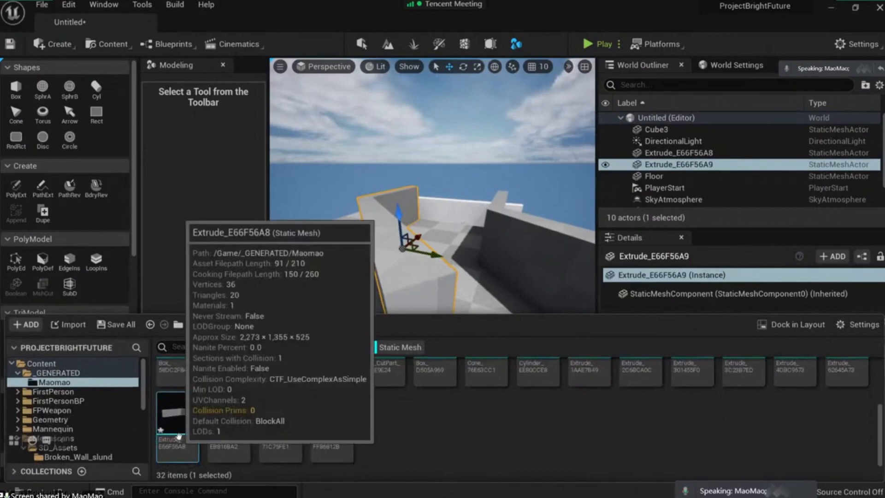
pyautogui.rightClick(178, 420)
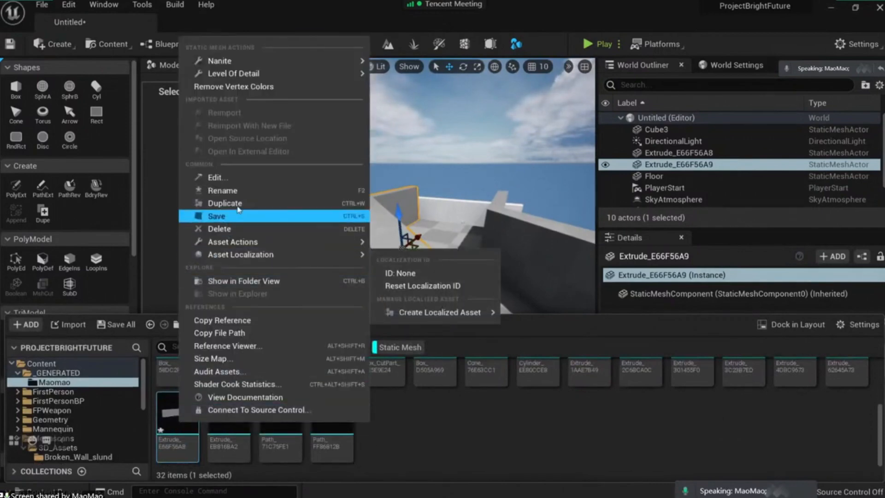
pyautogui.click(225, 203)
pyautogui.moveTo(250, 425); pyautogui.dragTo(474, 224)
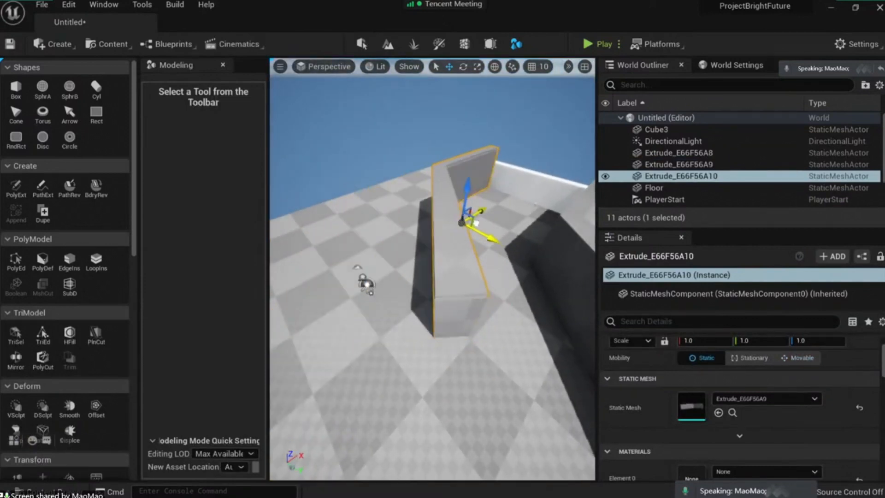
pyautogui.hotkey('ctrl', 'z')
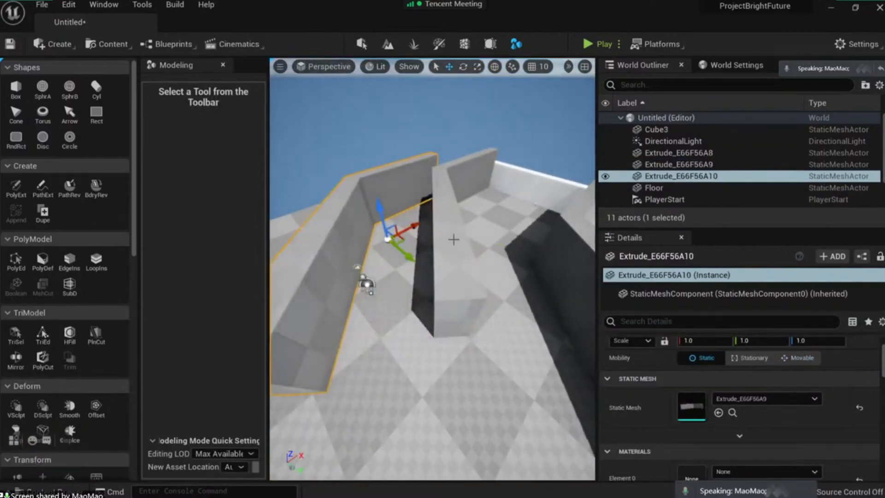
pyautogui.hotkey('ctrl', 'z')
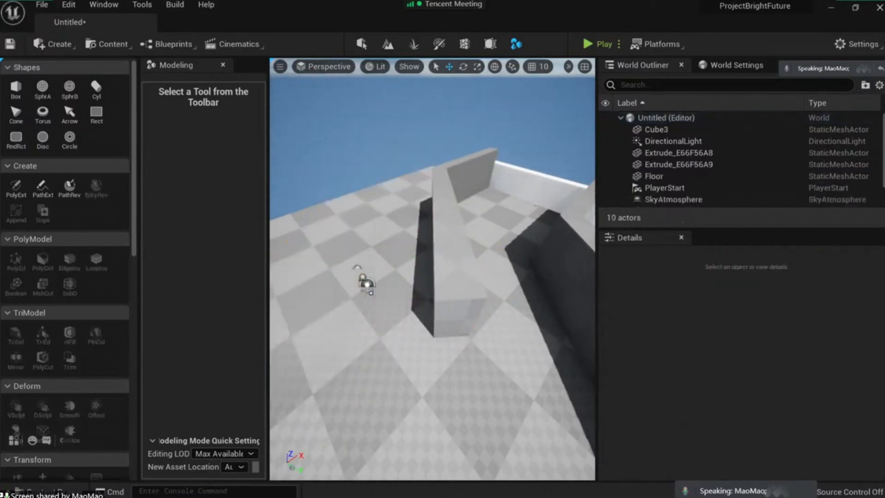
# Duplicate the second wall into a new static mesh asset named newmodel, replacing the source actor
pyautogui.click(437, 255)
pyautogui.press('f')
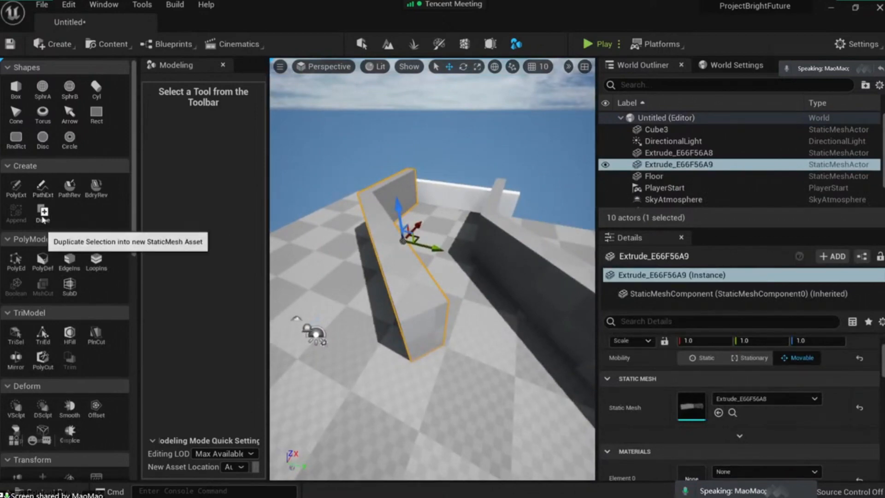
pyautogui.moveTo(594, 158); pyautogui.dragTo(687, 158)
pyautogui.click(18, 216)
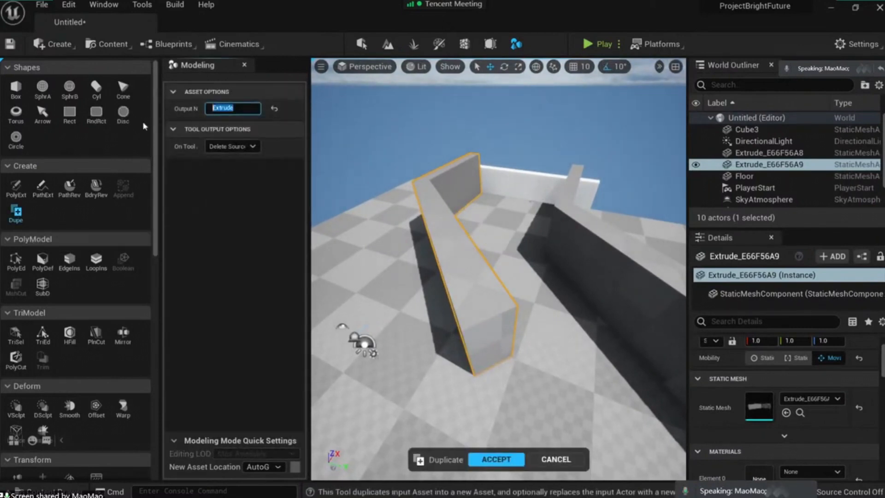
pyautogui.write('newmodel')
pyautogui.click(232, 166)
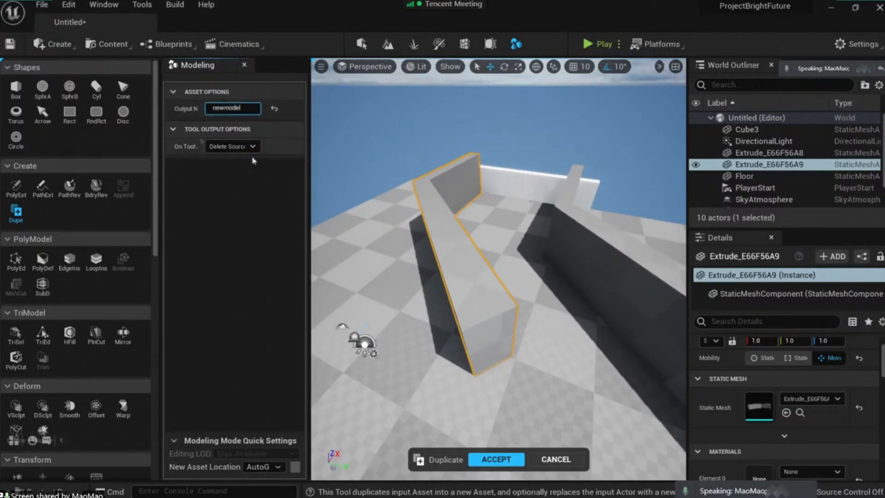
pyautogui.click(504, 461)
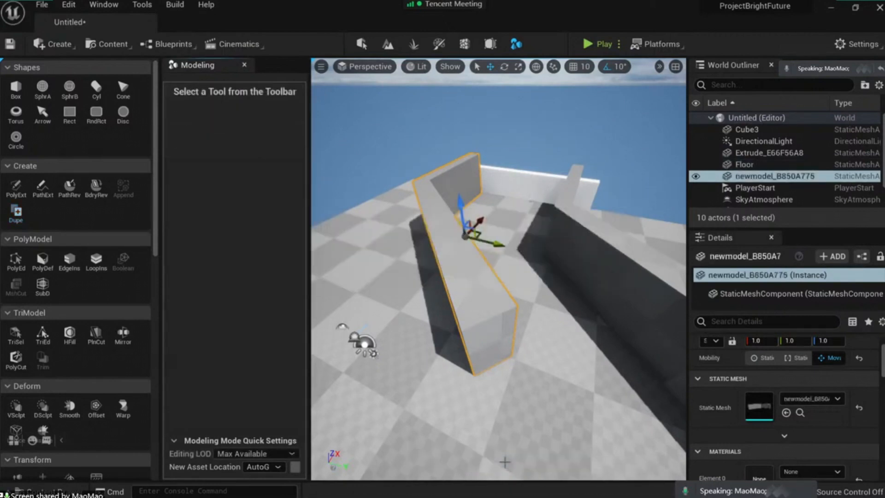
# Extend the end face of the newmodel wall outward with PolyGroup Edit, using local gizmo coordinates, and accept the edit
pyautogui.moveTo(497, 271); pyautogui.dragTo(415, 253, button='right')
pyautogui.press('w')
pyautogui.press('s')
pyautogui.press('s')
pyautogui.press('w')
pyautogui.click(526, 258)
pyautogui.click(426, 295)
pyautogui.press('s')
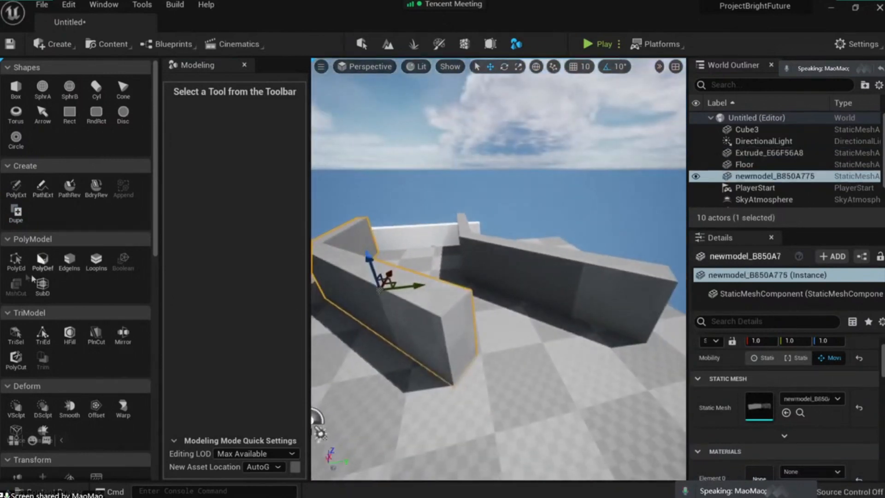
pyautogui.click(15, 260)
pyautogui.moveTo(317, 418); pyautogui.dragTo(371, 404, button='right')
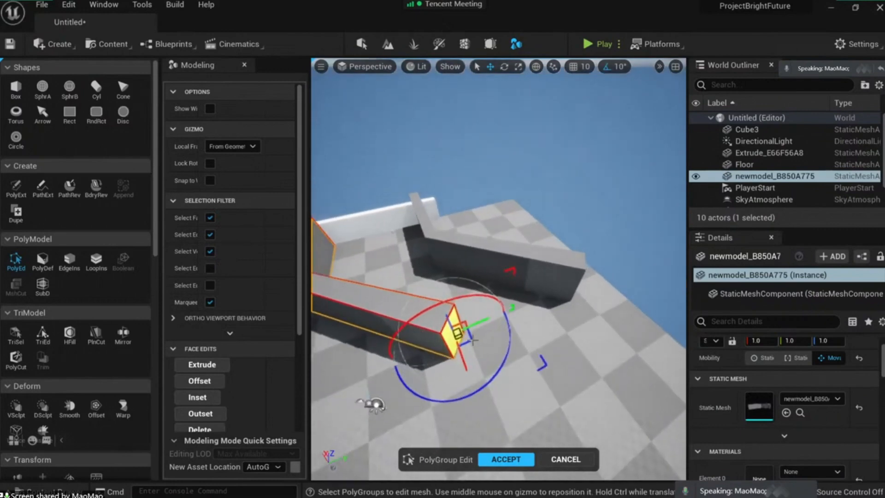
pyautogui.click(536, 67)
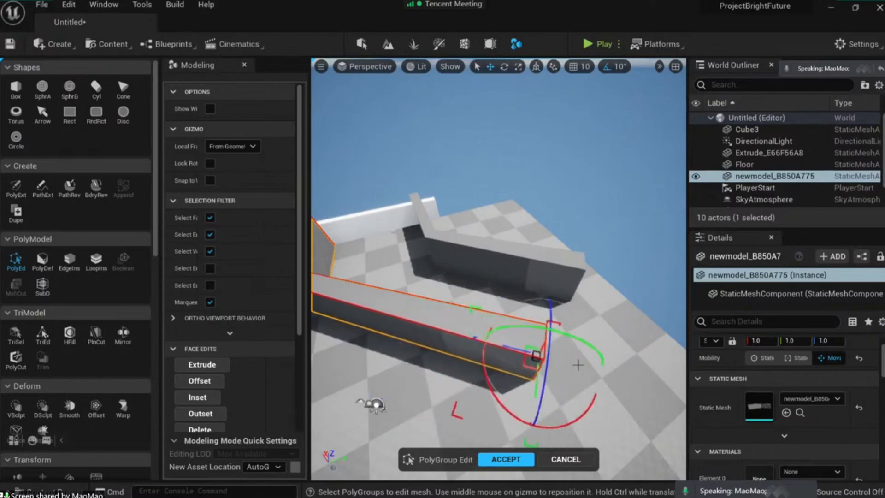
pyautogui.keyDown('alt'); pyautogui.moveTo(582, 365); pyautogui.dragTo(519, 472); pyautogui.keyUp('alt')
pyautogui.click(514, 460)
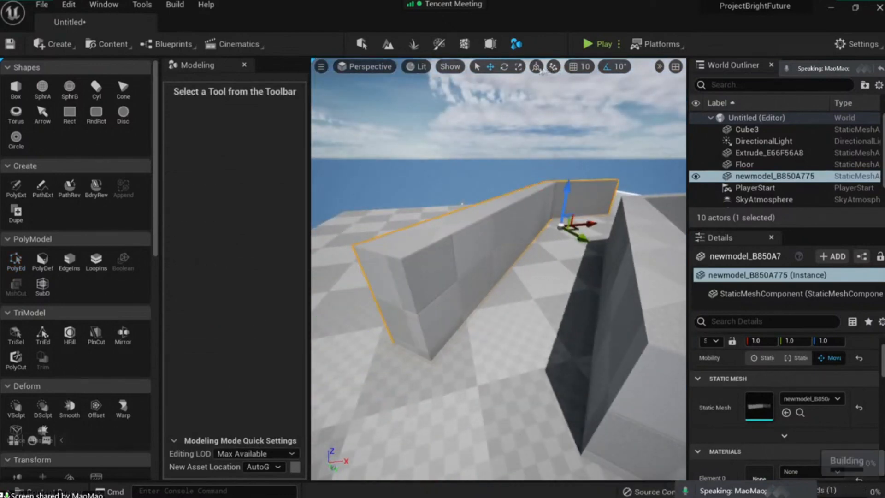
# Play-test the level starting from the floor between the two walls, walking forward along the passage, and stop the session
pyautogui.moveTo(530, 257); pyautogui.dragTo(552, 240, button='right')
pyautogui.click(620, 244)
pyautogui.moveTo(620, 245); pyautogui.dragTo(475, 451, button='right')
pyautogui.moveTo(603, 332)
pyautogui.mouseDown(button='right')
pyautogui.moveTo(594, 313)
pyautogui.moveTo(603, 337)
pyautogui.mouseUp(button='right')
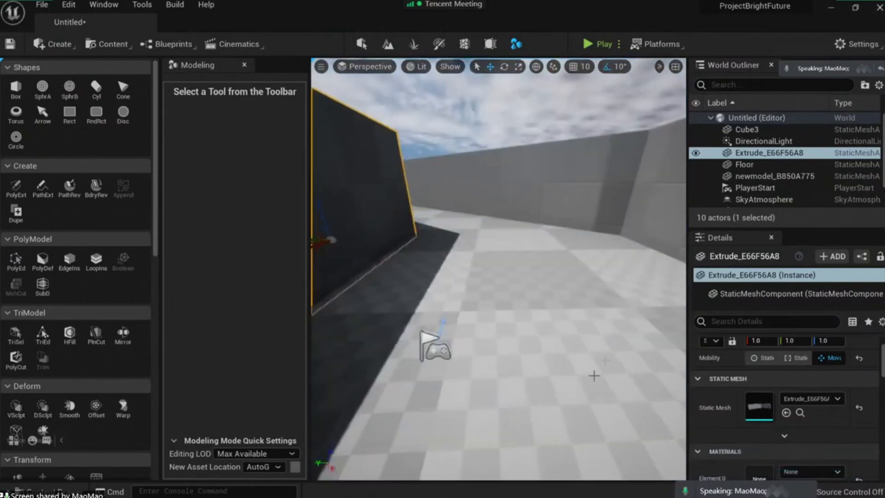
pyautogui.rightClick(575, 396)
pyautogui.click(608, 460)
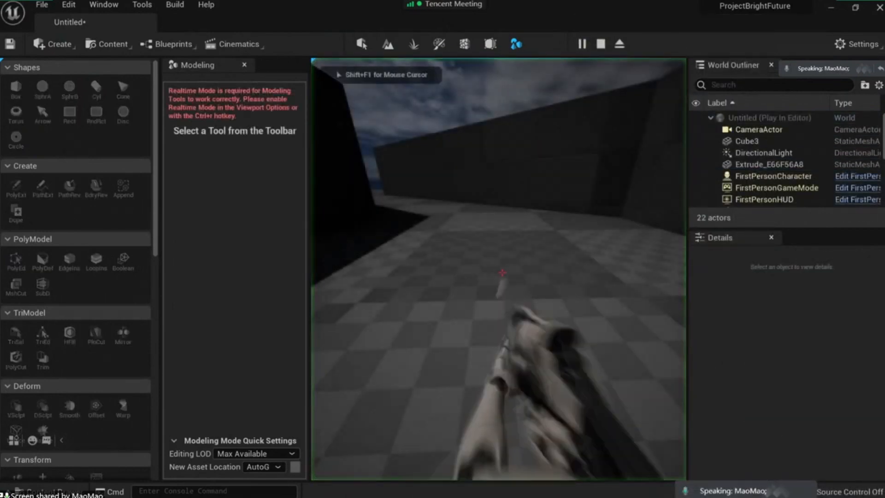
pyautogui.press('w')
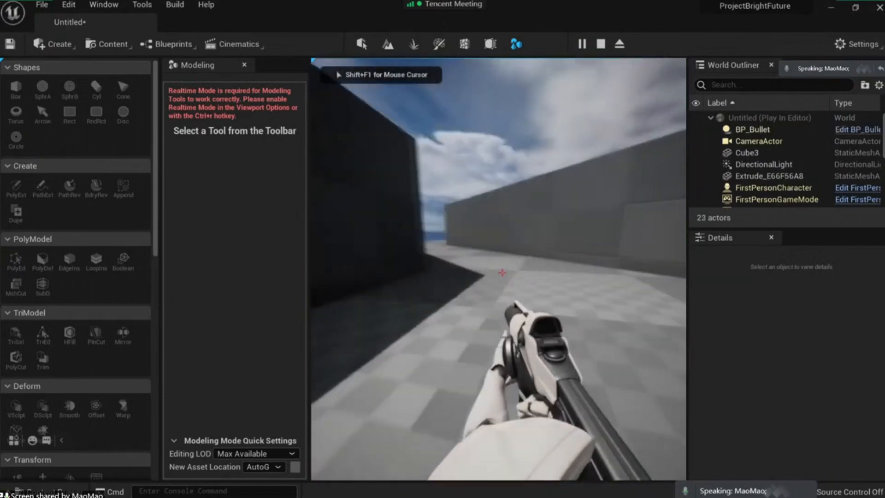
pyautogui.press('w')
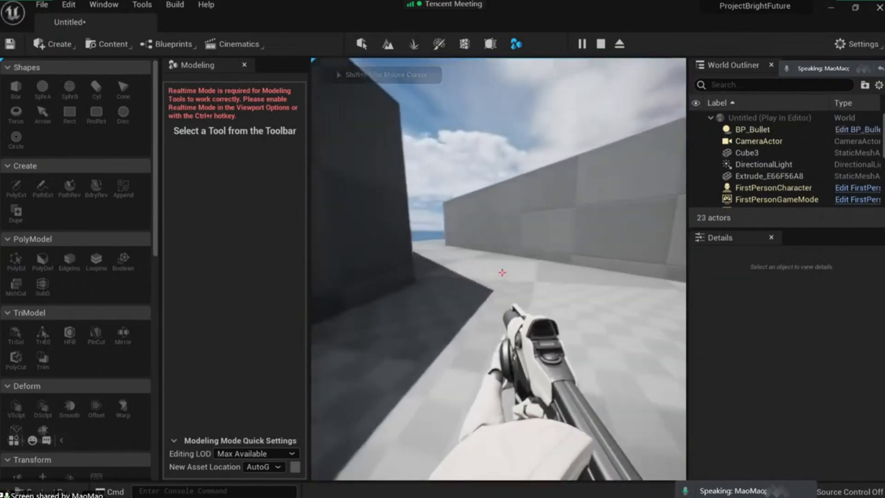
pyautogui.press('w')
pyautogui.press('Escape')
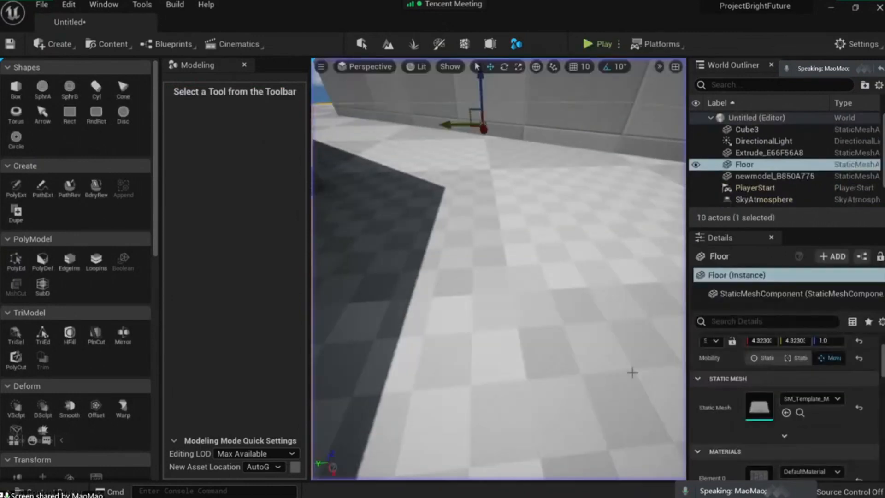
# Run the level again and walk forward to judge the sightline past the shorter wall before stopping play
pyautogui.moveTo(498, 270); pyautogui.dragTo(495, 196, button='right')
pyautogui.click(604, 46)
pyautogui.click(500, 271)
pyautogui.press('w')
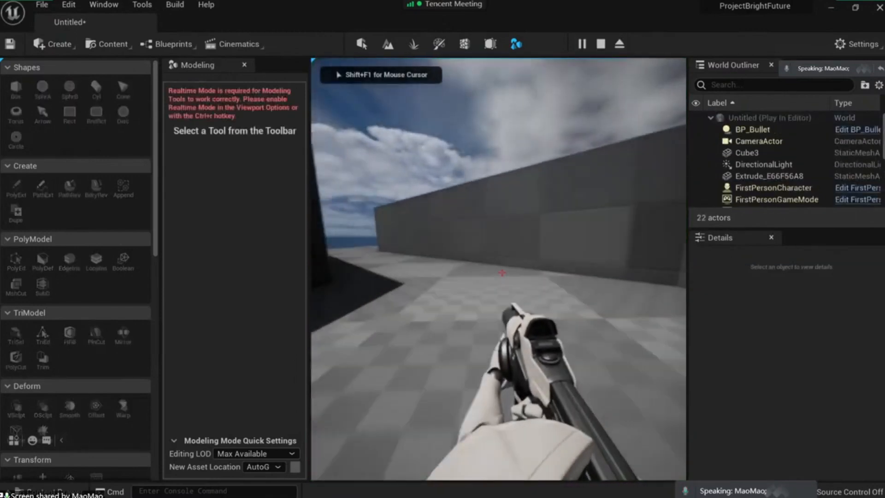
pyautogui.press('w')
pyautogui.press('Escape')
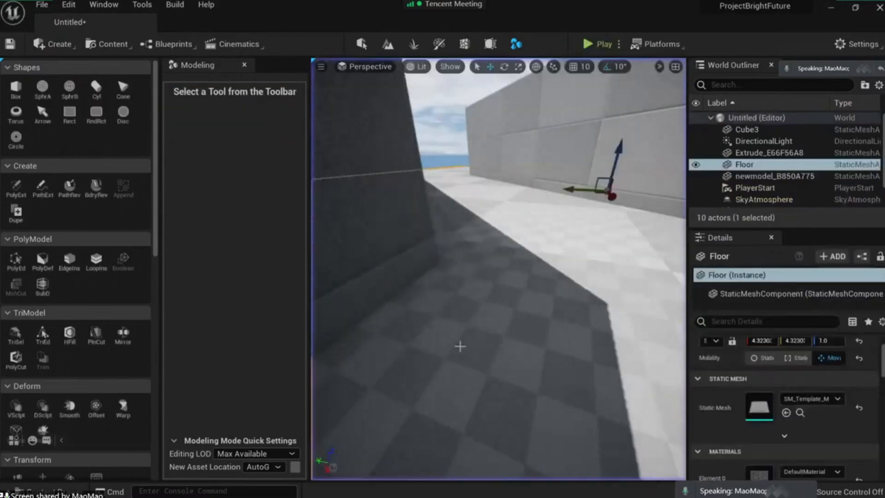
# Lengthen the Extrude_E66F56A8 wall in PolyGroup Edit by moving only its end vertices outward, undoing the move that included the corner
pyautogui.click(470, 309)
pyautogui.moveTo(470, 310); pyautogui.dragTo(516, 300, button='right')
pyautogui.click(22, 262)
pyautogui.moveTo(505, 339); pyautogui.dragTo(595, 338, button='right')
pyautogui.moveTo(421, 215); pyautogui.dragTo(381, 199, button='right')
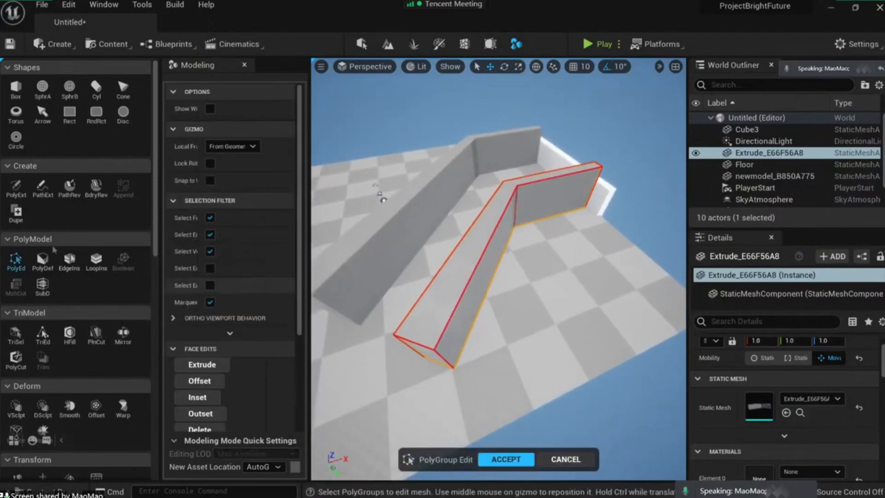
pyautogui.scroll(-3, 580, 292)
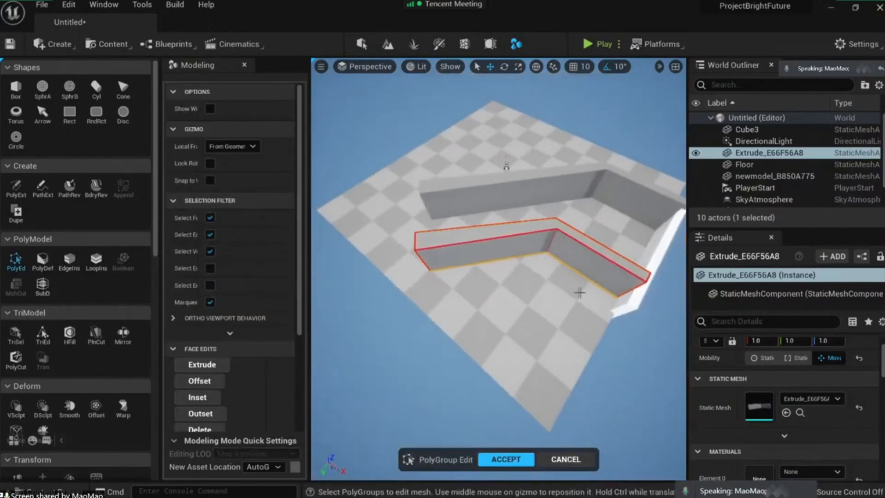
pyautogui.keyDown('alt'); pyautogui.moveTo(452, 260); pyautogui.dragTo(515, 244); pyautogui.keyUp('alt')
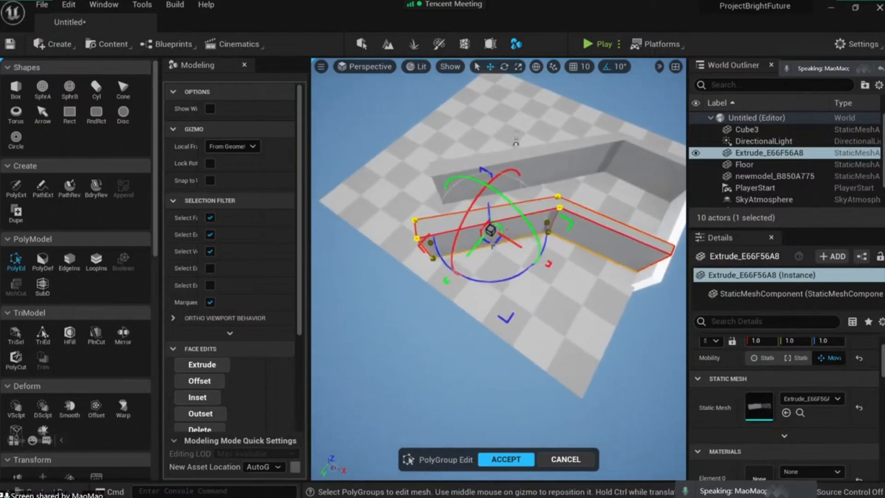
pyautogui.hotkey('ctrl', 'z')
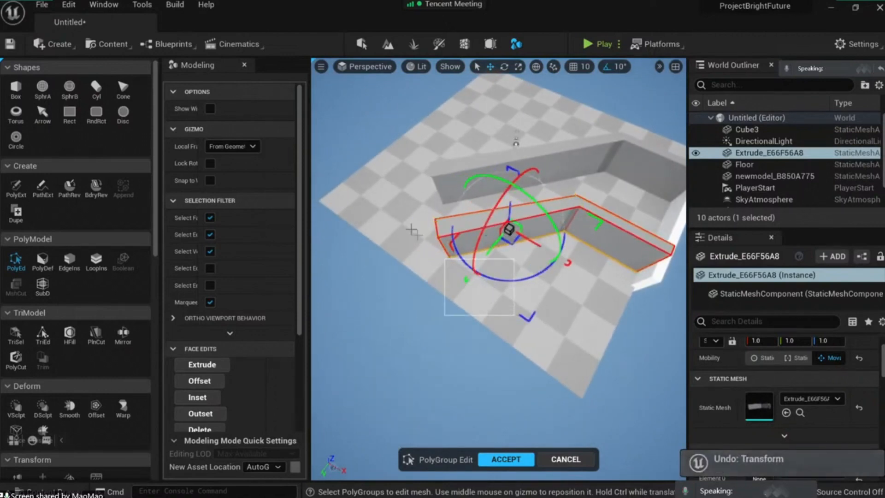
pyautogui.moveTo(417, 235); pyautogui.dragTo(392, 210)
pyautogui.moveTo(444, 256); pyautogui.dragTo(413, 255)
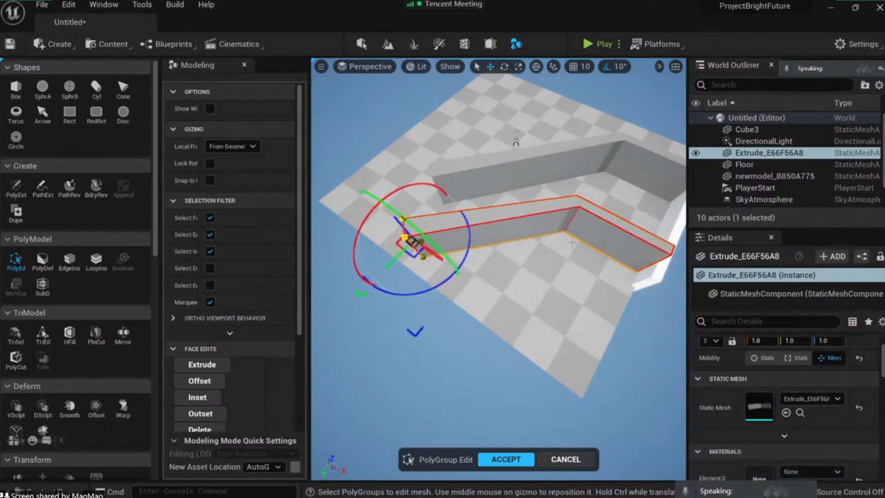
# Reposition the corner and end vertices of the Extrude_E66F56A8 wall to change its bend, and accept the edit
pyautogui.keyDown('alt'); pyautogui.moveTo(572, 242); pyautogui.dragTo(545, 194); pyautogui.keyUp('alt')
pyautogui.moveTo(481, 268); pyautogui.dragTo(485, 262)
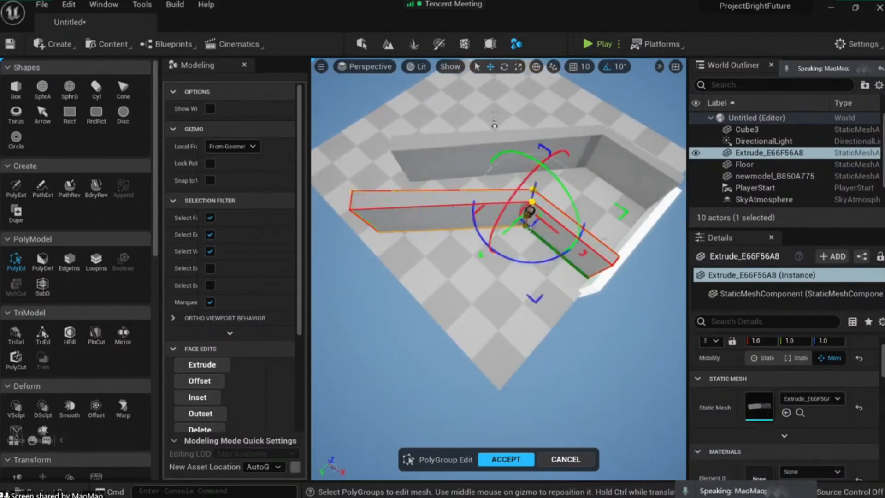
pyautogui.moveTo(535, 218); pyautogui.dragTo(470, 230)
pyautogui.keyDown('alt'); pyautogui.moveTo(532, 190); pyautogui.dragTo(595, 185); pyautogui.keyUp('alt')
pyautogui.keyDown('alt'); pyautogui.moveTo(526, 346); pyautogui.dragTo(551, 292); pyautogui.keyUp('alt')
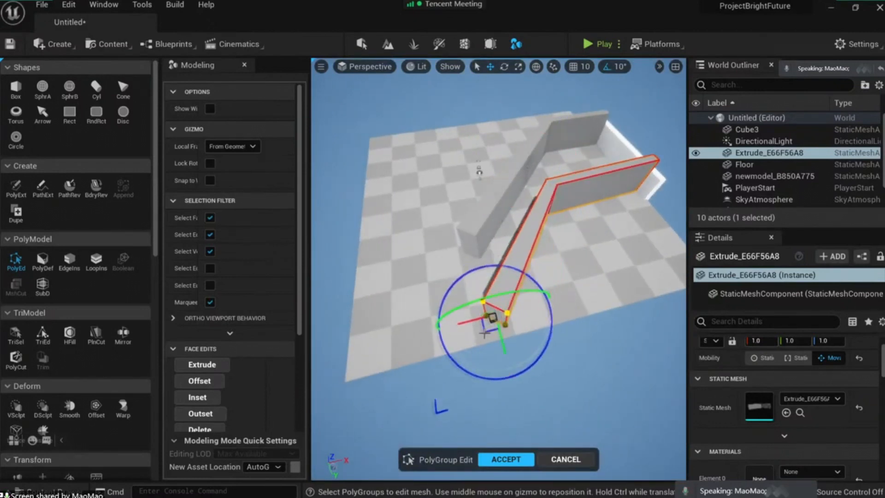
pyautogui.moveTo(522, 328); pyautogui.dragTo(524, 324, button='right')
pyautogui.click(510, 459)
# Play-test the level to check the view past the reshaped Extrude_E66F56A8 wall, and stop the session
pyautogui.click(592, 44)
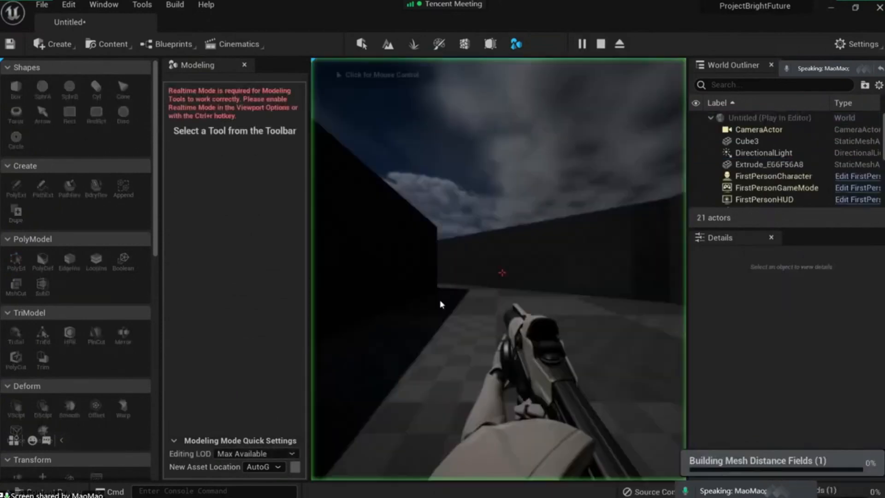
pyautogui.click(500, 272)
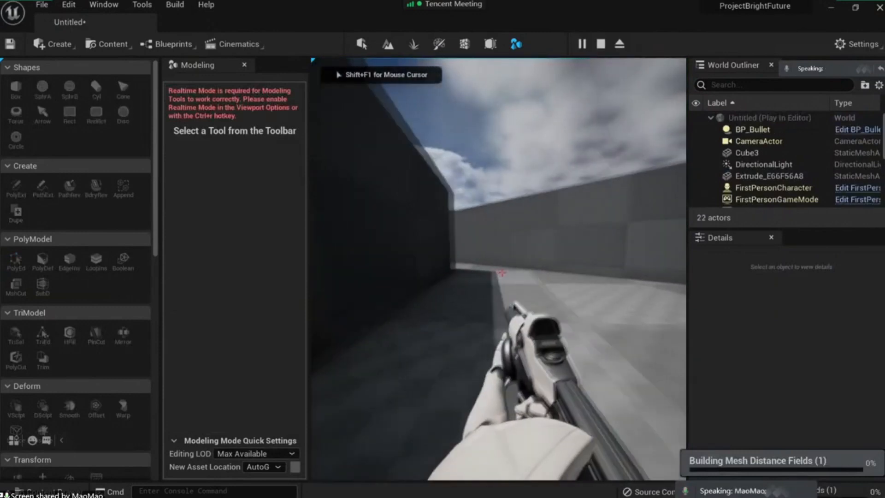
pyautogui.press('Escape')
# Start reshaping the newmodel wall in PolyGroup Edit, working on its end and corner vertices
pyautogui.moveTo(502, 276); pyautogui.dragTo(500, 318, button='right')
pyautogui.click(531, 275)
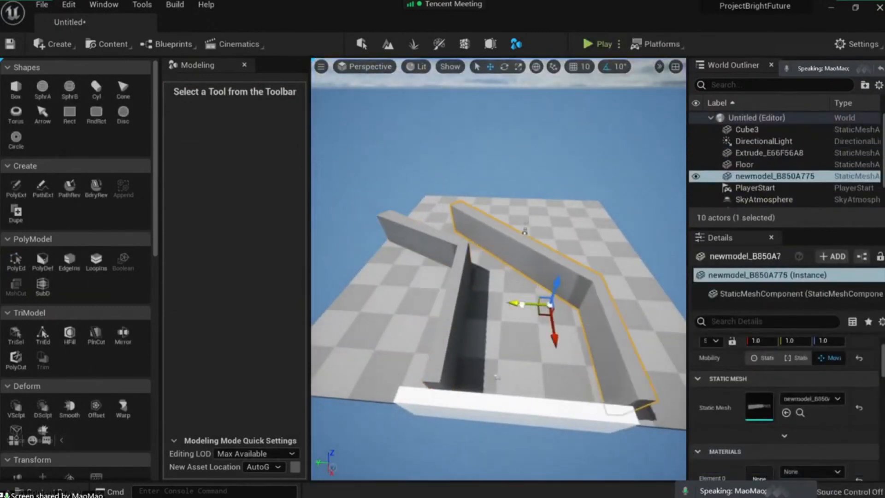
pyautogui.keyDown('alt'); pyautogui.moveTo(511, 300); pyautogui.dragTo(675, 297); pyautogui.keyUp('alt')
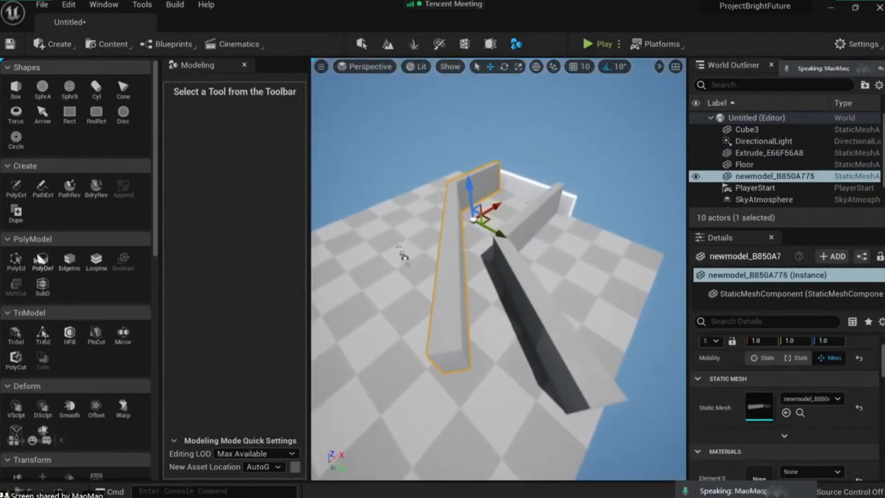
pyautogui.click(16, 261)
pyautogui.keyDown('alt'); pyautogui.moveTo(403, 256); pyautogui.dragTo(452, 261); pyautogui.keyUp('alt')
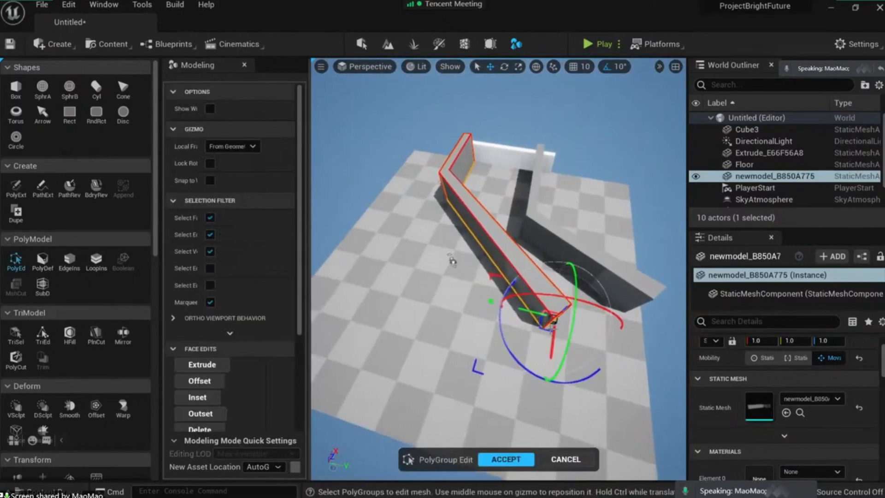
pyautogui.keyDown('alt'); pyautogui.moveTo(453, 261); pyautogui.dragTo(460, 314); pyautogui.keyUp('alt')
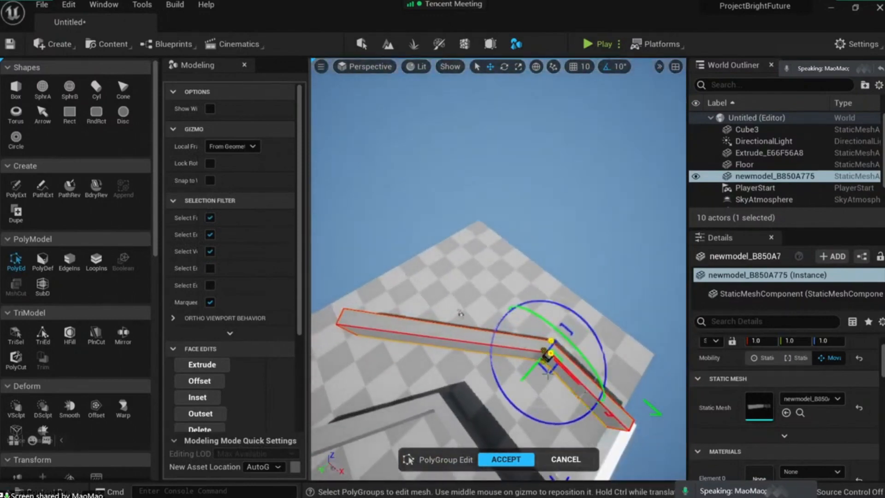